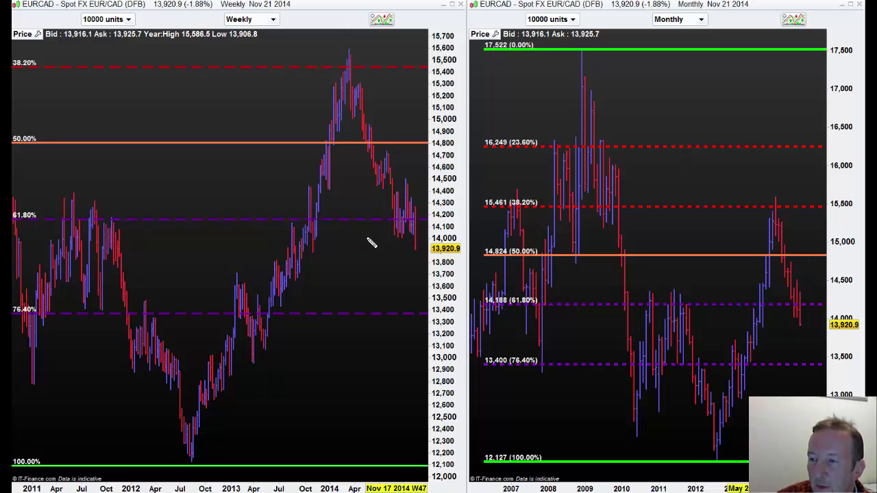
# Annotate the EURCAD breakdown: mark weekly support near 14,000, circle the monthly 14,188 (61.80%) level and trace the decline from the 2014 high
pyautogui.moveTo(368, 236)
pyautogui.mouseDown()
pyautogui.moveTo(439, 237)
pyautogui.moveTo(429, 237)
pyautogui.moveTo(433, 257)
pyautogui.moveTo(464, 242)
pyautogui.moveTo(444, 228)
pyautogui.mouseUp()
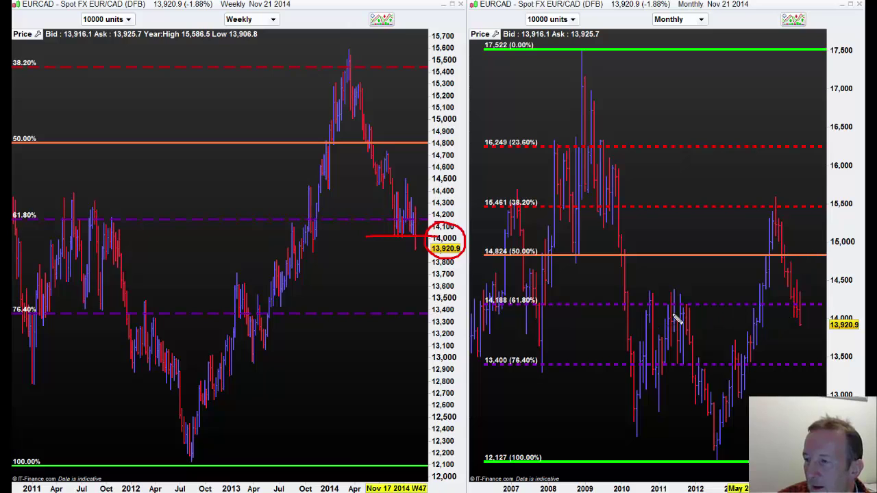
pyautogui.moveTo(514, 291)
pyautogui.mouseDown()
pyautogui.moveTo(488, 310)
pyautogui.moveTo(537, 293)
pyautogui.moveTo(512, 288)
pyautogui.mouseUp()
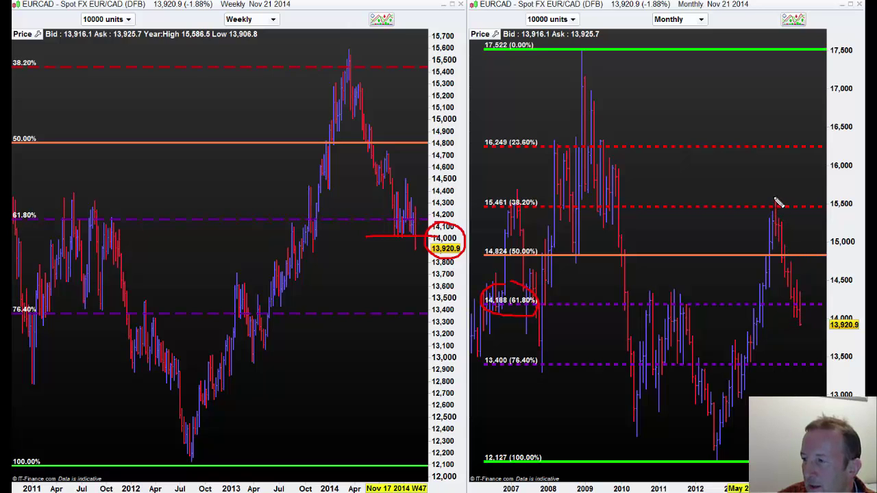
pyautogui.moveTo(775, 199); pyautogui.dragTo(794, 316)
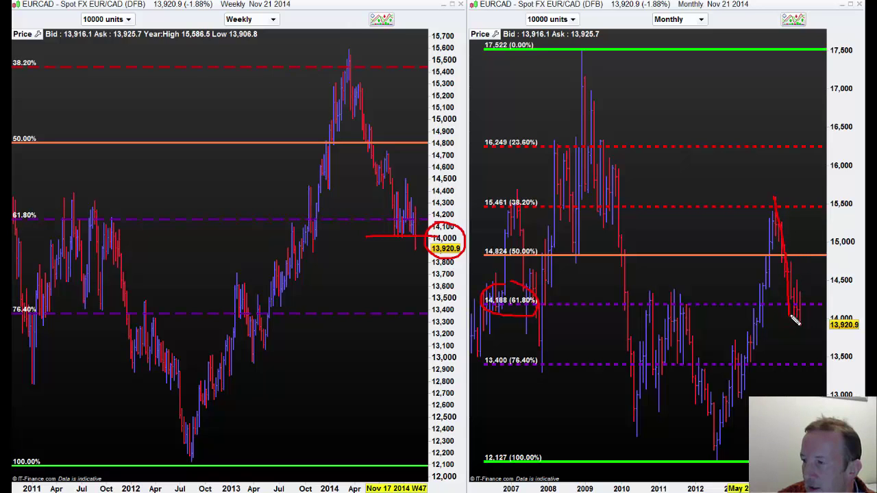
pyautogui.moveTo(776, 199); pyautogui.dragTo(801, 313)
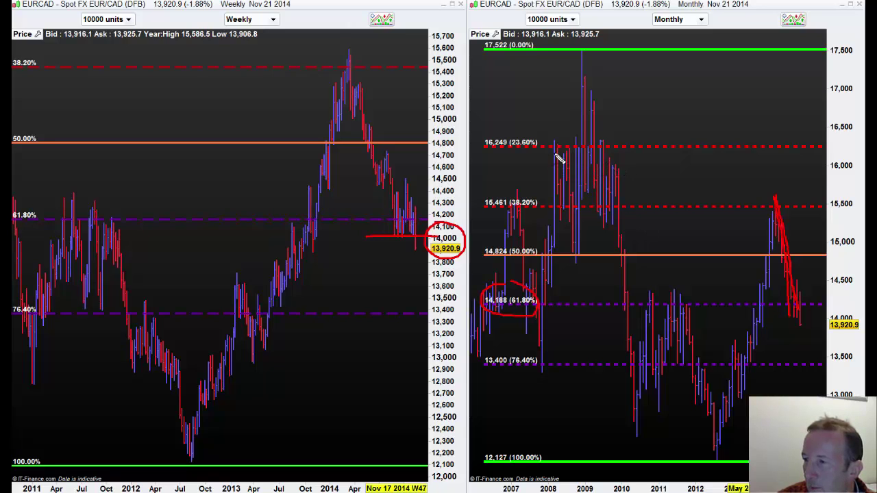
# Box the 2008–2009 congestion between the 23.60% and 38.20% levels on the monthly chart, and underline its base and the 2010 low
pyautogui.moveTo(558, 145)
pyautogui.mouseDown()
pyautogui.moveTo(629, 146)
pyautogui.moveTo(629, 186)
pyautogui.moveTo(617, 207)
pyautogui.moveTo(543, 200)
pyautogui.moveTo(560, 148)
pyautogui.mouseUp()
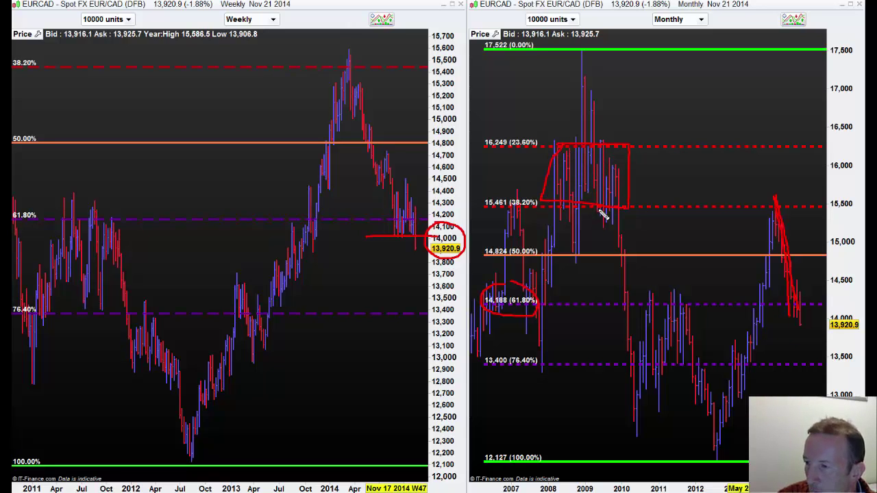
pyautogui.moveTo(553, 214); pyautogui.dragTo(666, 215)
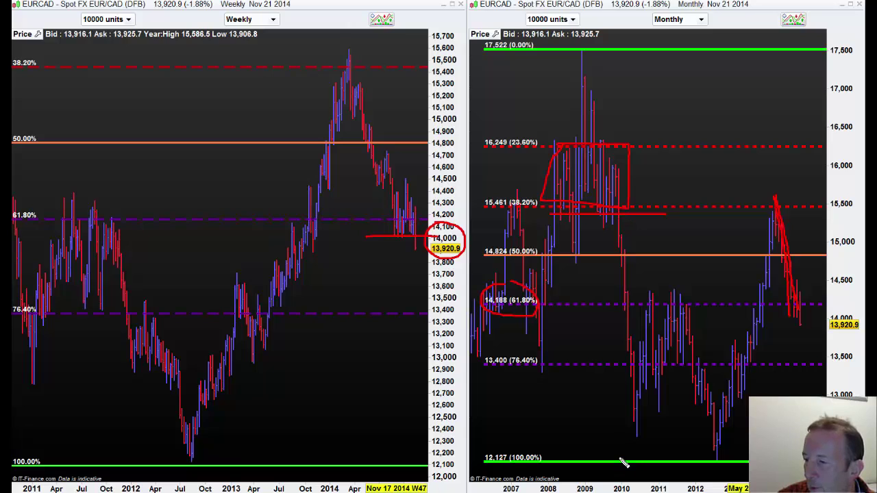
pyautogui.moveTo(589, 430); pyautogui.dragTo(701, 429)
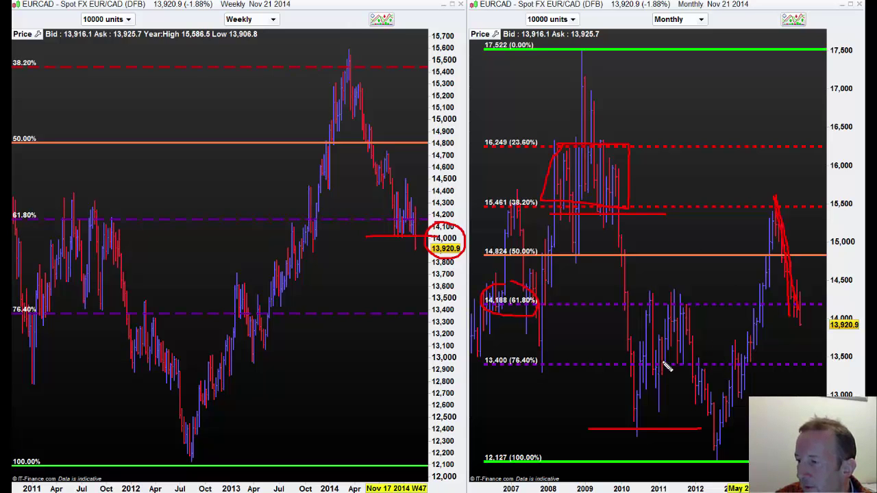
# Circle the monthly 13,400 (76.40%) level and the 2013 rise through the 61.80% line, and box the recent weekly trading range
pyautogui.moveTo(501, 355)
pyautogui.mouseDown()
pyautogui.moveTo(487, 355)
pyautogui.moveTo(518, 366)
pyautogui.moveTo(499, 347)
pyautogui.mouseUp()
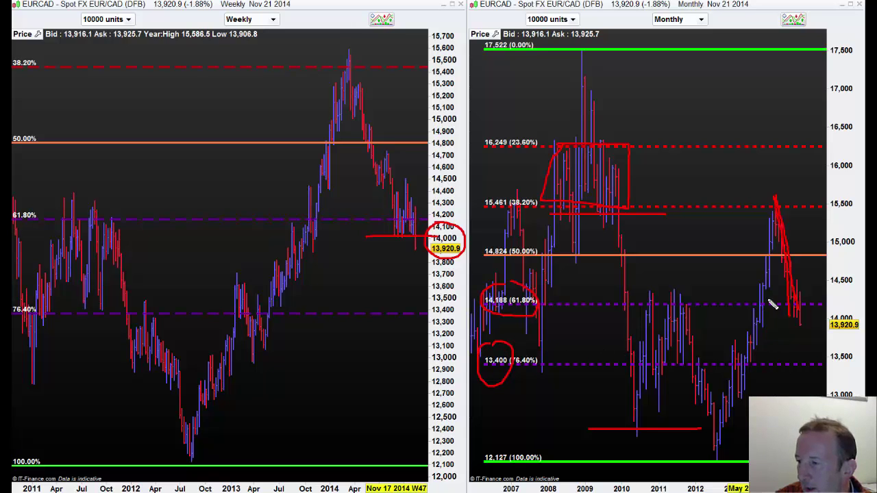
pyautogui.moveTo(762, 293)
pyautogui.mouseDown()
pyautogui.moveTo(753, 332)
pyautogui.moveTo(754, 304)
pyautogui.mouseUp()
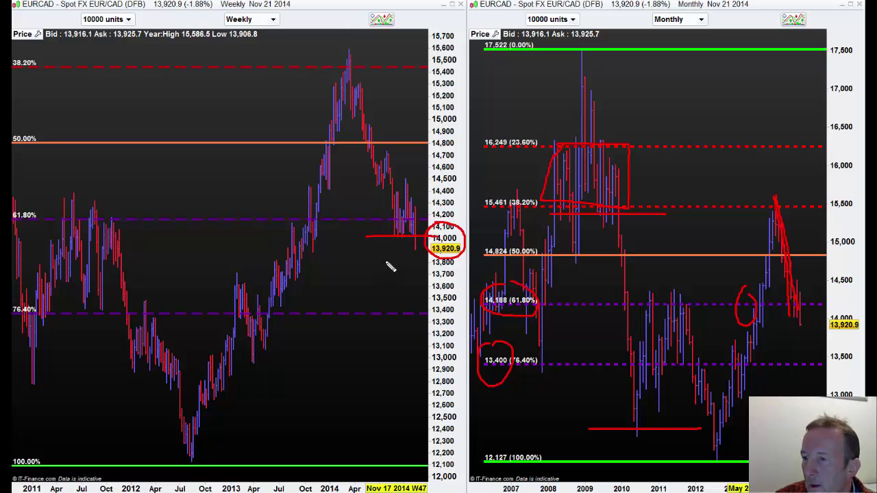
pyautogui.moveTo(377, 190)
pyautogui.mouseDown()
pyautogui.moveTo(419, 195)
pyautogui.moveTo(424, 244)
pyautogui.moveTo(389, 193)
pyautogui.mouseUp()
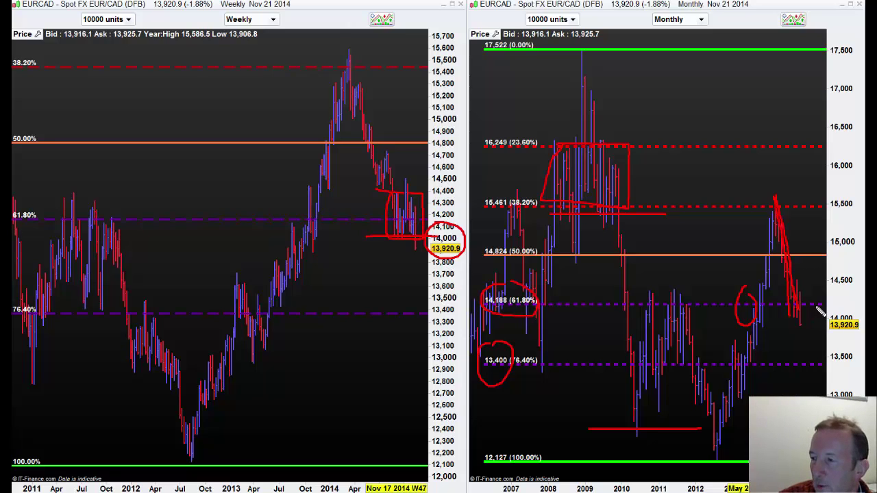
# Circle the 76.40% level beside the monthly price scale, underline the 61.80% level at the latest bars, and erase all drawn marks
pyautogui.moveTo(831, 350)
pyautogui.mouseDown()
pyautogui.moveTo(862, 374)
pyautogui.moveTo(818, 352)
pyautogui.mouseUp()
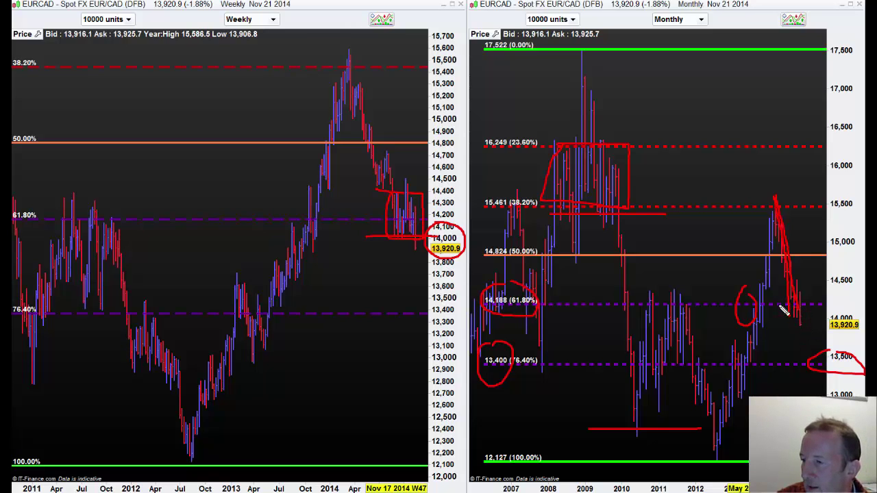
pyautogui.moveTo(781, 307); pyautogui.dragTo(830, 306)
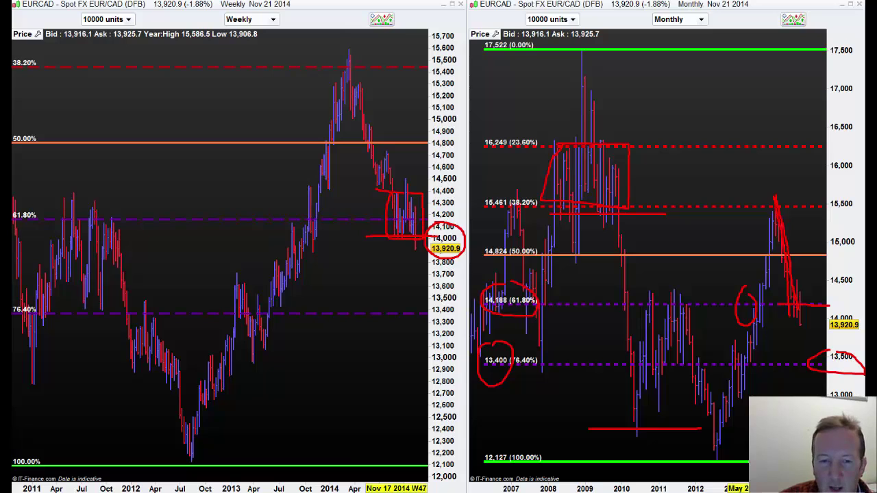
pyautogui.press('e')
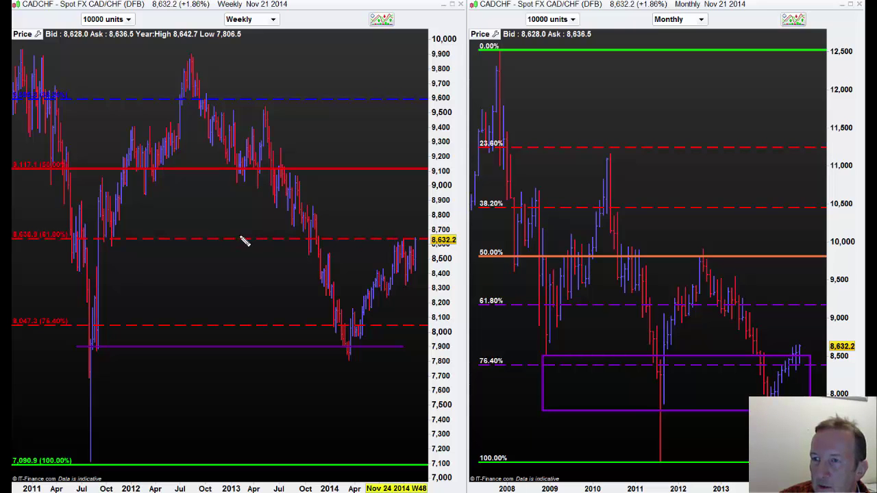
# Annotate CADCHF's weekly 61.8% resistance line and the monthly 8,500 level with the 2011 spike below it, and clear the drawn marks
pyautogui.moveTo(268, 240); pyautogui.dragTo(446, 245)
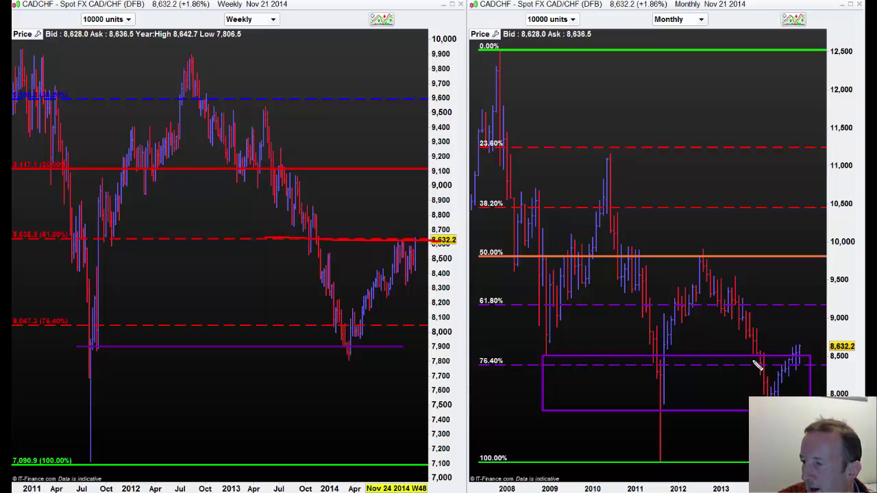
pyautogui.moveTo(743, 354); pyautogui.dragTo(777, 354)
pyautogui.moveTo(646, 357); pyautogui.dragTo(685, 357)
pyautogui.moveTo(655, 387)
pyautogui.mouseDown()
pyautogui.moveTo(659, 465)
pyautogui.moveTo(673, 338)
pyautogui.moveTo(664, 334)
pyautogui.mouseUp()
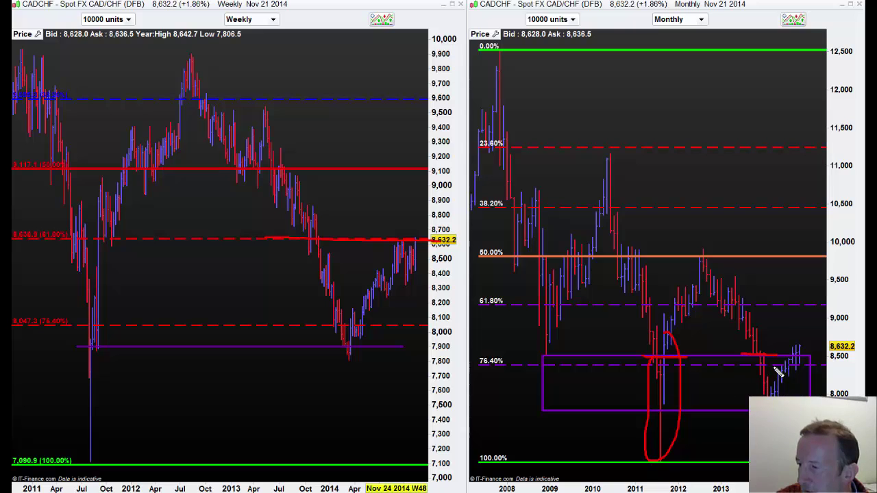
pyautogui.moveTo(786, 356)
pyautogui.mouseDown()
pyautogui.moveTo(841, 361)
pyautogui.moveTo(834, 356)
pyautogui.mouseUp()
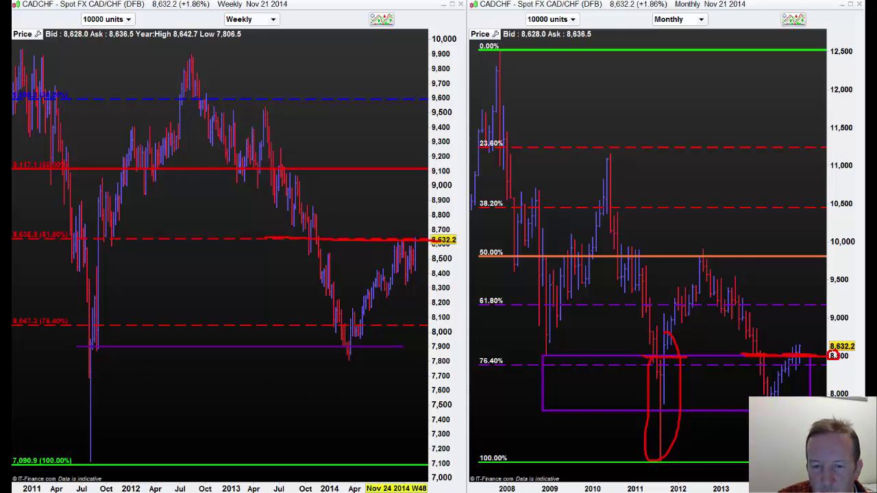
pyautogui.press('Escape')
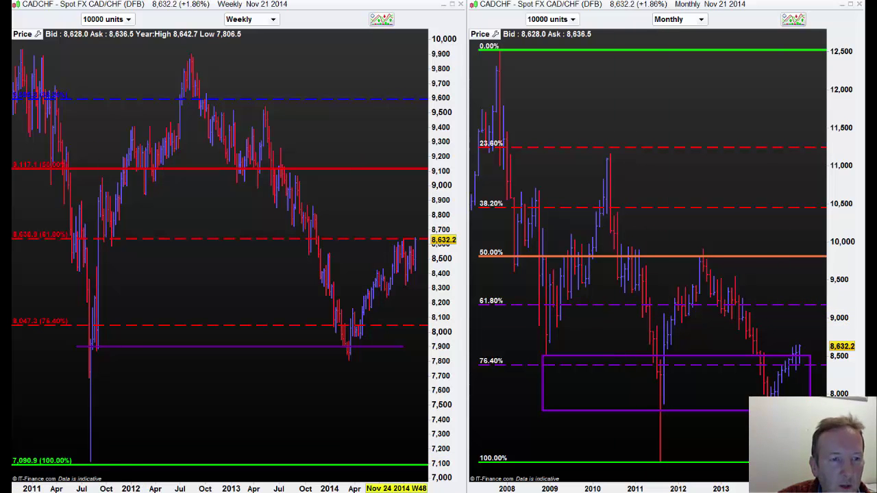
# Bring up the GBPJPY and US 500 weekly and monthly charts and examine their recent price action
pyautogui.press('Down')
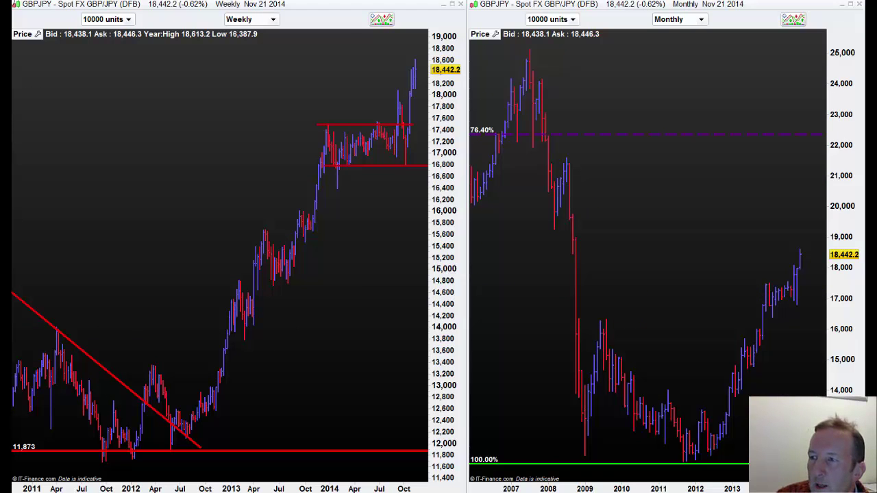
pyautogui.scroll(2, 239, 194)
pyautogui.scroll(2, 239, 193)
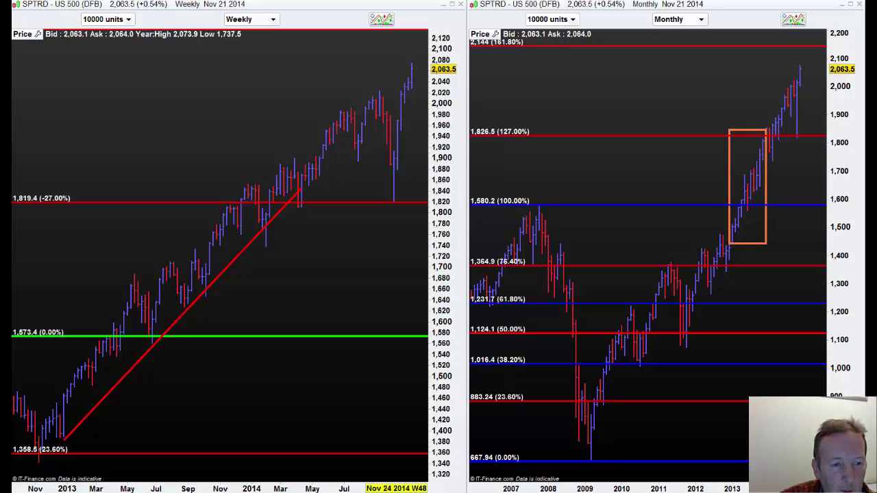
# Bring up the Germany 30 charts, enlarge the weekly one to examine its full rising trend lines, and restore the side-by-side view
pyautogui.press('Down')
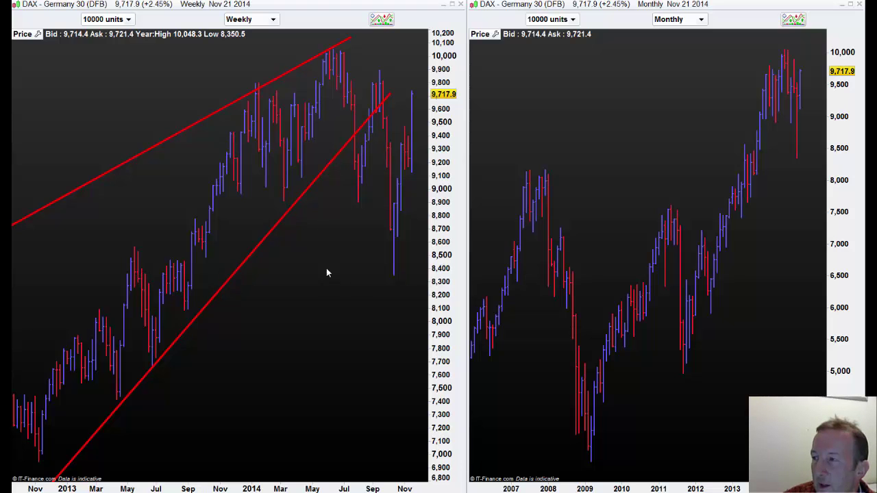
pyautogui.click(452, 4)
pyautogui.scroll(-3, 573, 205)
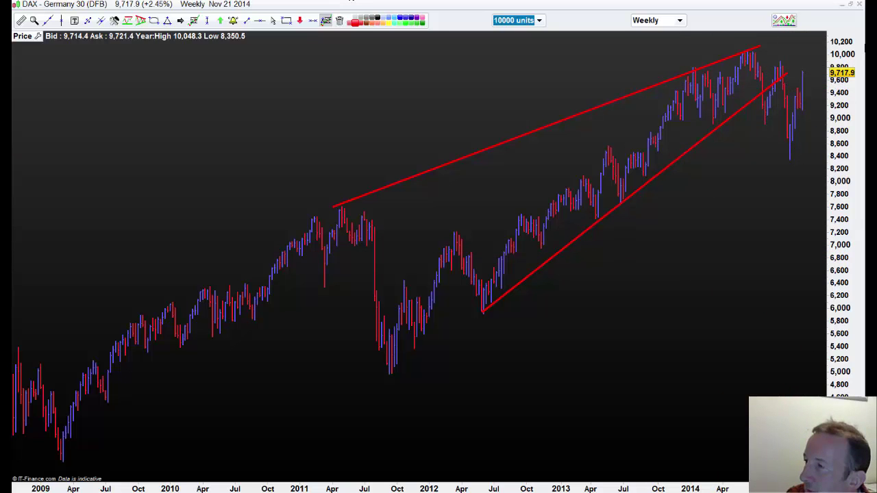
pyautogui.click(850, 4)
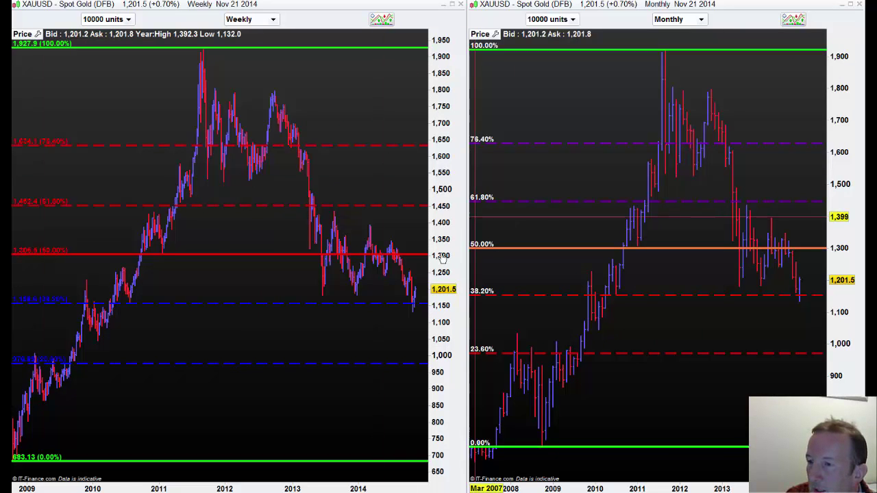
# Examine the recent weekly price action on the Spot Gold, GBP/USD and EUR/USD charts
pyautogui.scroll(3, 355, 371)
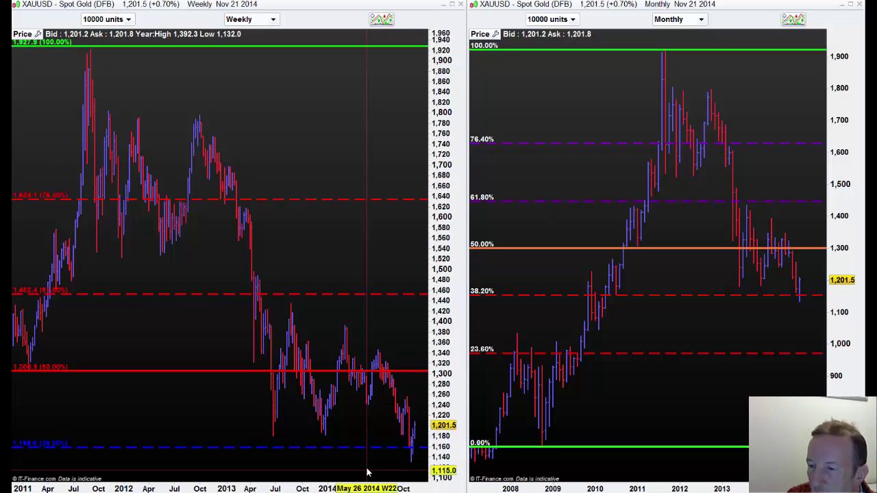
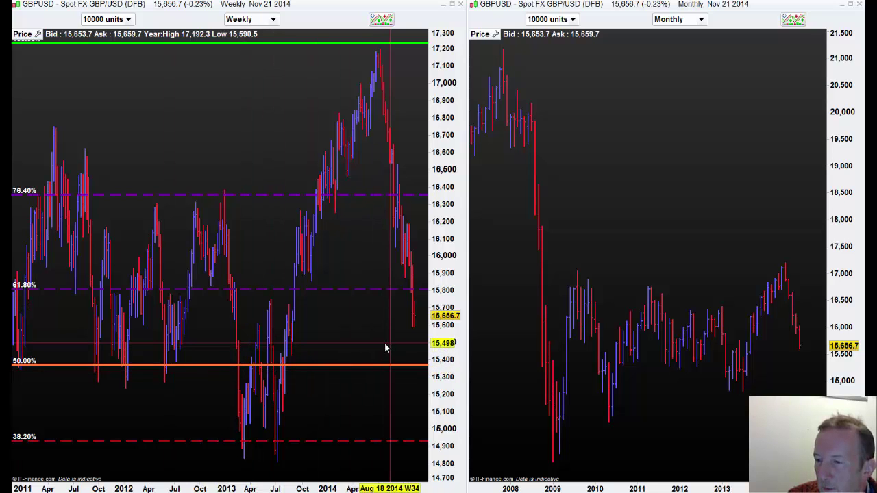
pyautogui.scroll(3, 374, 364)
pyautogui.scroll(2, 367, 368)
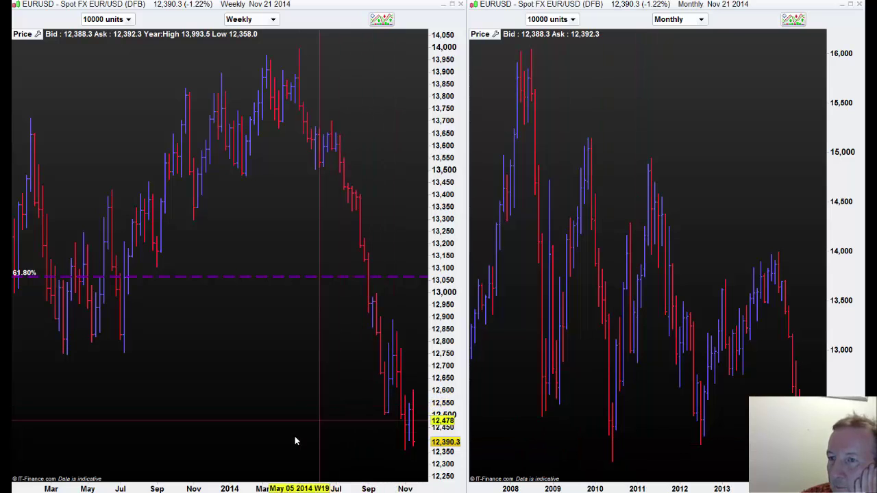
pyautogui.scroll(-3, 295, 442)
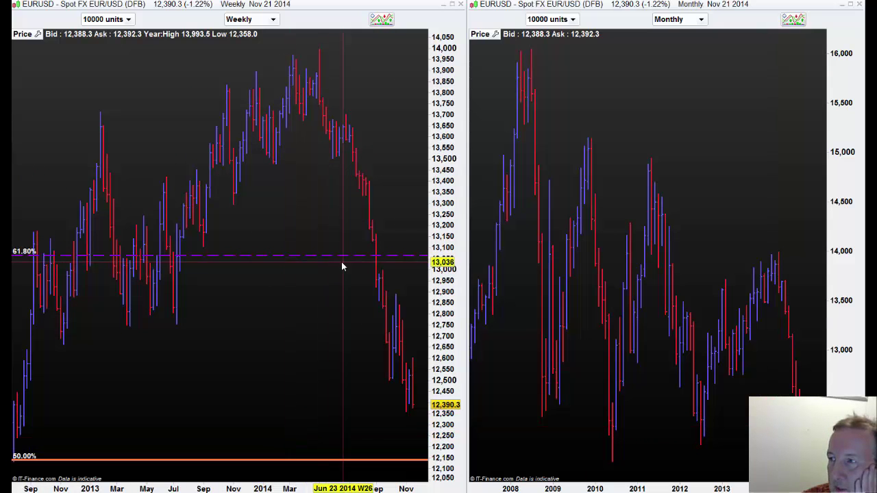
# Close the weekly EUR/USD chart, maximise the monthly one and switch it to the Daily timeframe, showing price from about May 2013
pyautogui.click(461, 4)
pyautogui.click(851, 4)
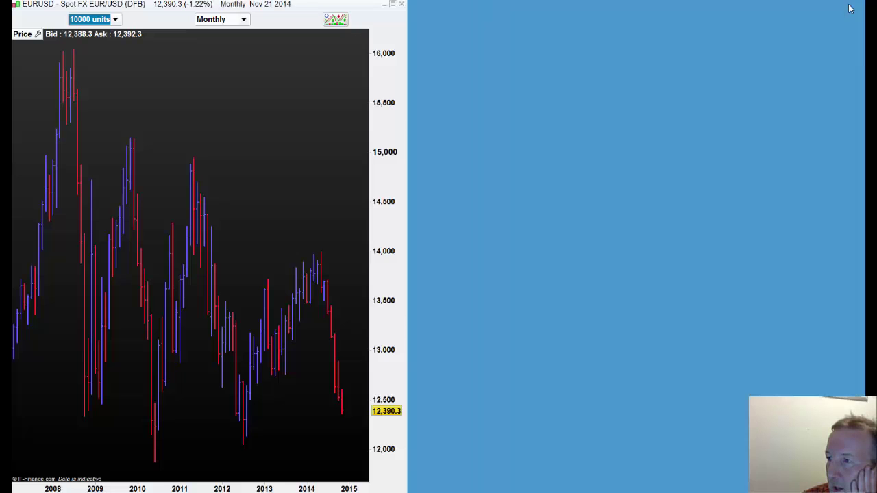
pyautogui.click(660, 21)
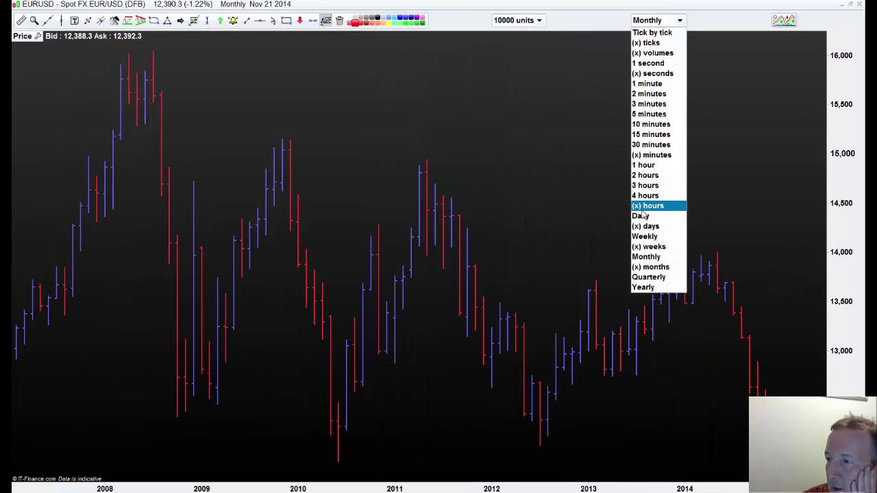
pyautogui.click(643, 216)
pyautogui.scroll(10, 641, 242)
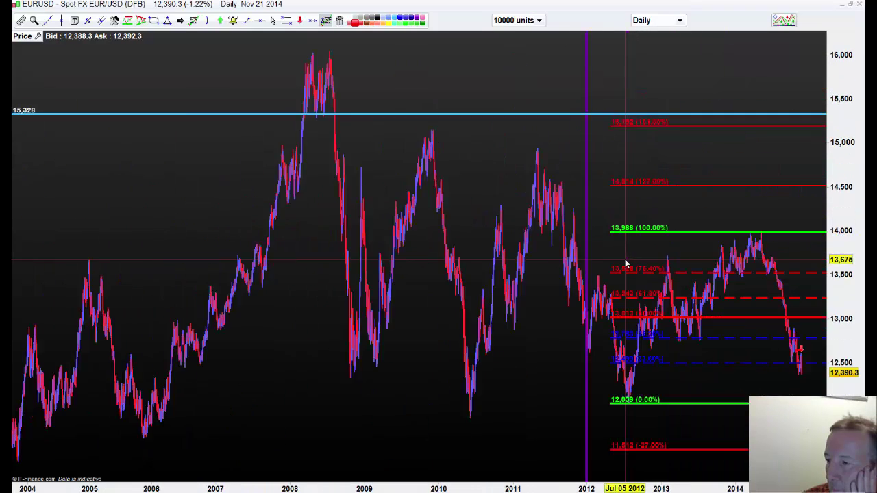
pyautogui.scroll(3, 625, 263)
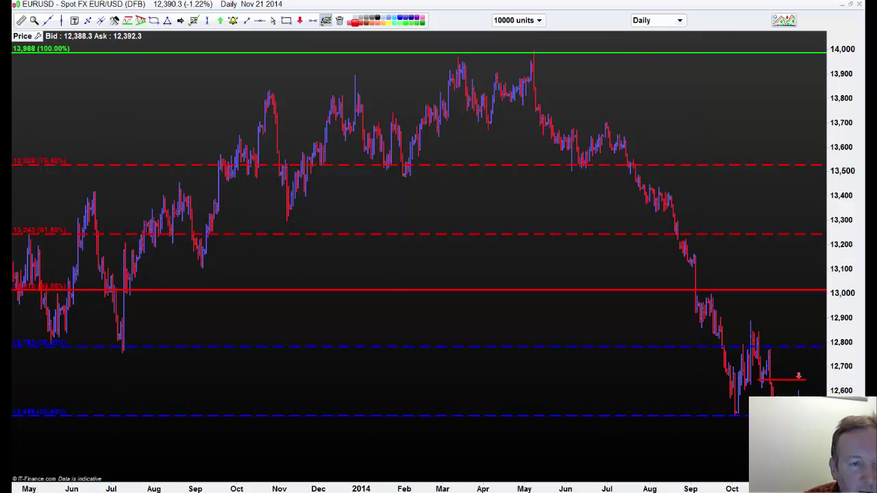
# Review the daily charts of EUR/CAD, GBP/USD and USD/JPY, examining USD/JPY's recent rally closely
pyautogui.press('Down')
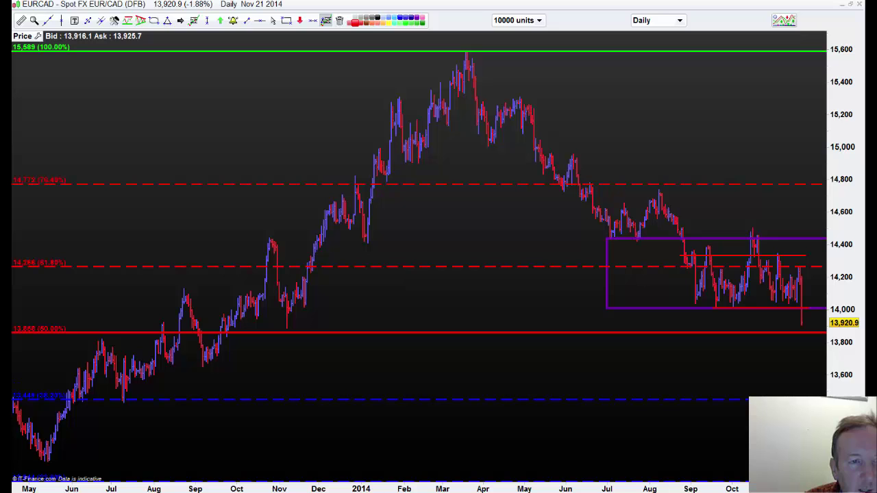
pyautogui.press('Down')
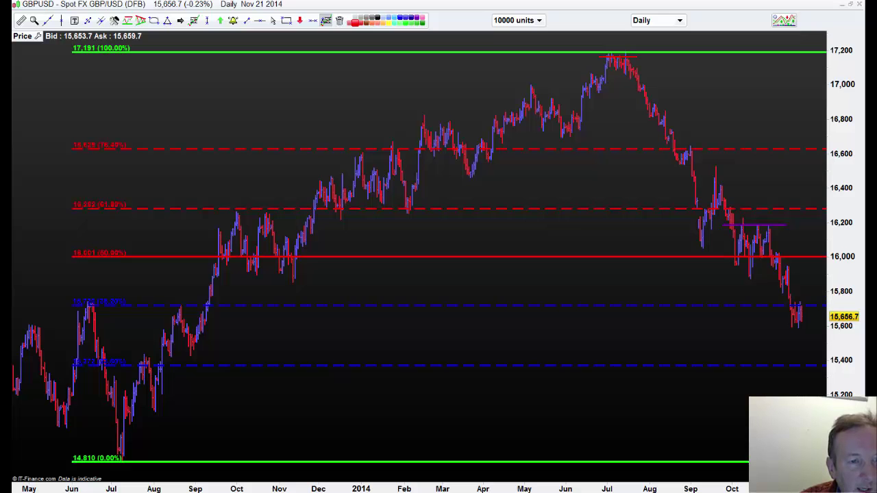
pyautogui.hotkey('ctrl', 'Tab')
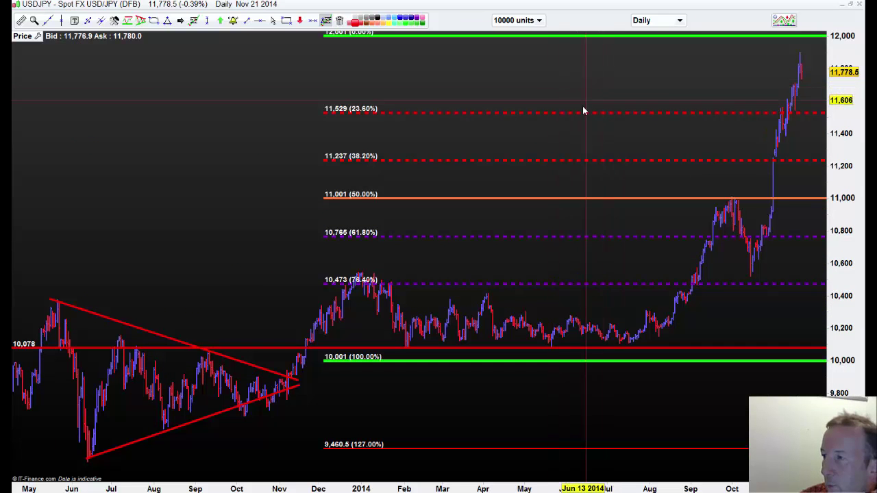
pyautogui.scroll(2, 583, 108)
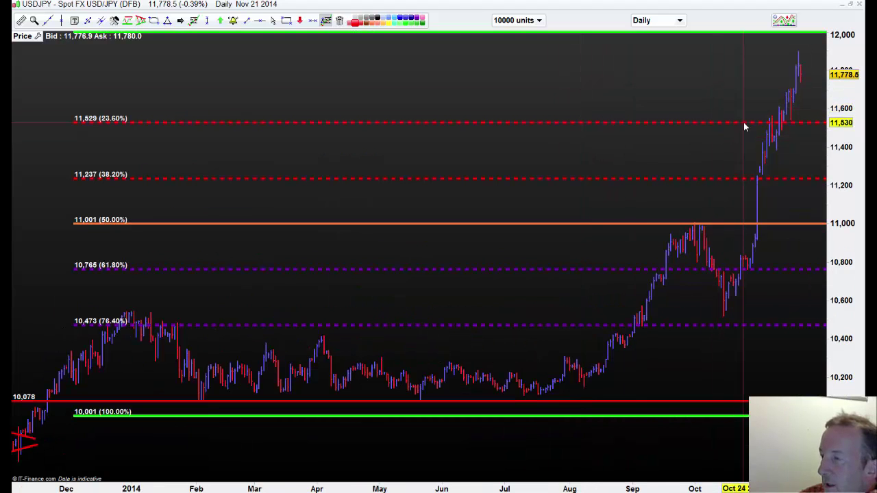
pyautogui.scroll(1, 739, 118)
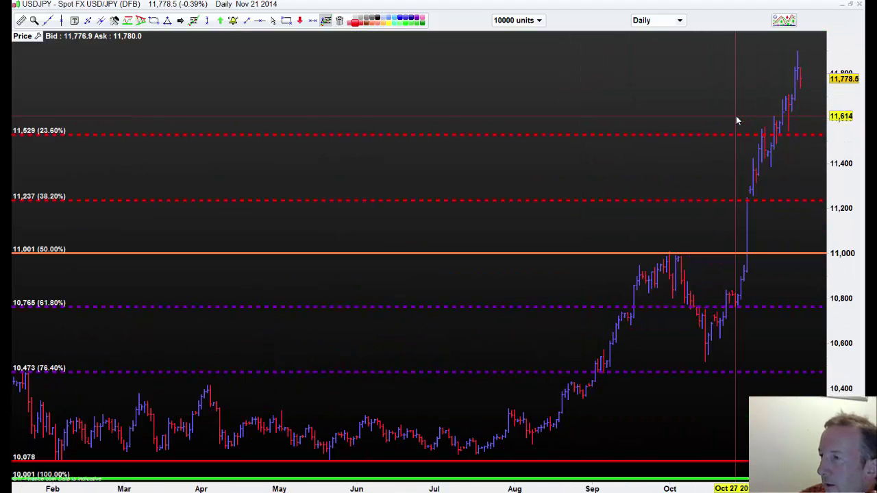